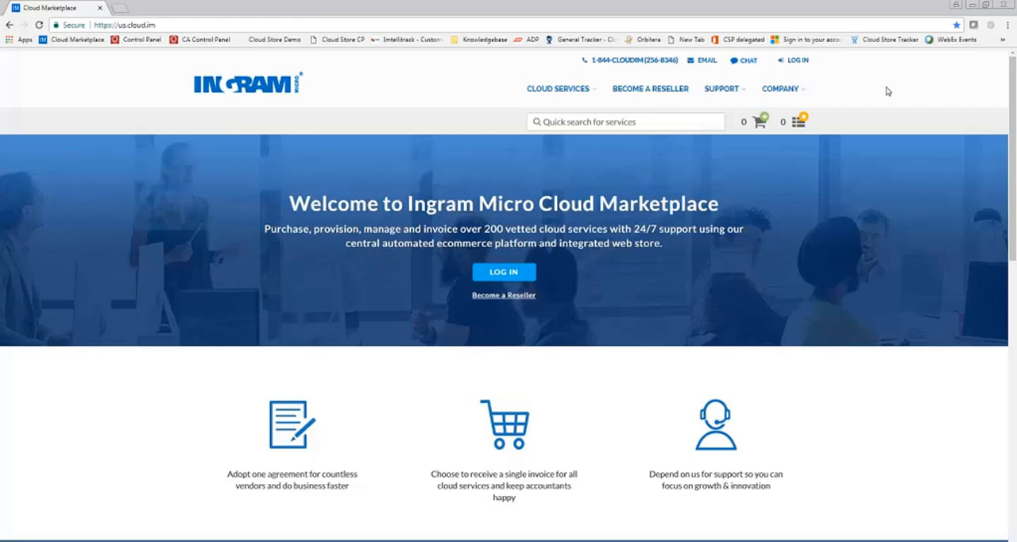
Log in to the marketplace and open the Custom Reports section for the account's own subscriptions
left_click(801, 62)
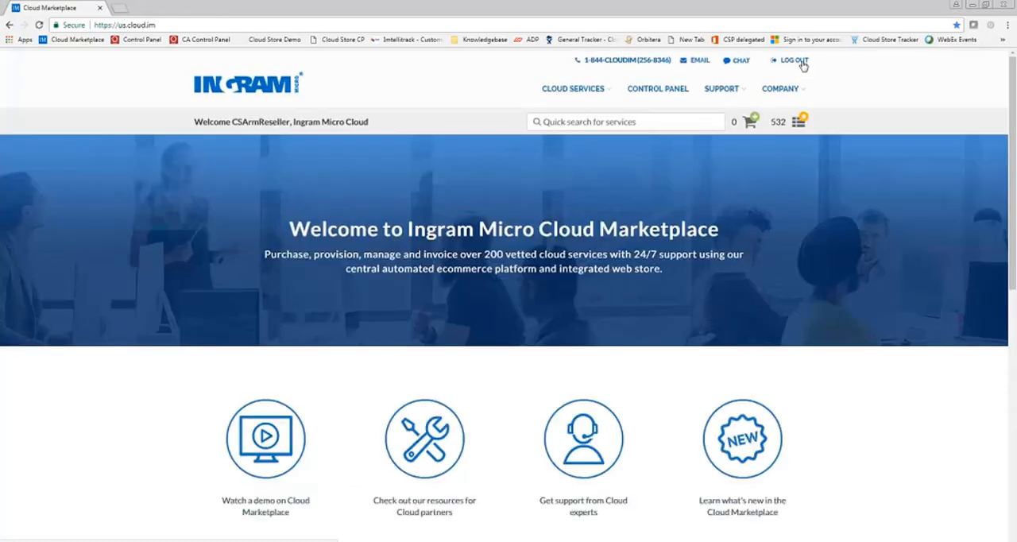
left_click(666, 89)
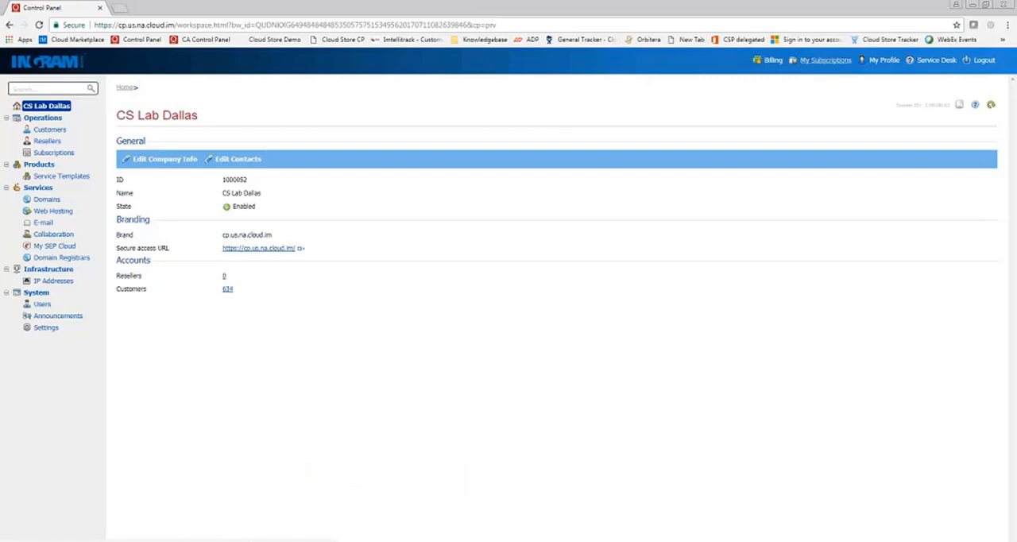
left_click(822, 64)
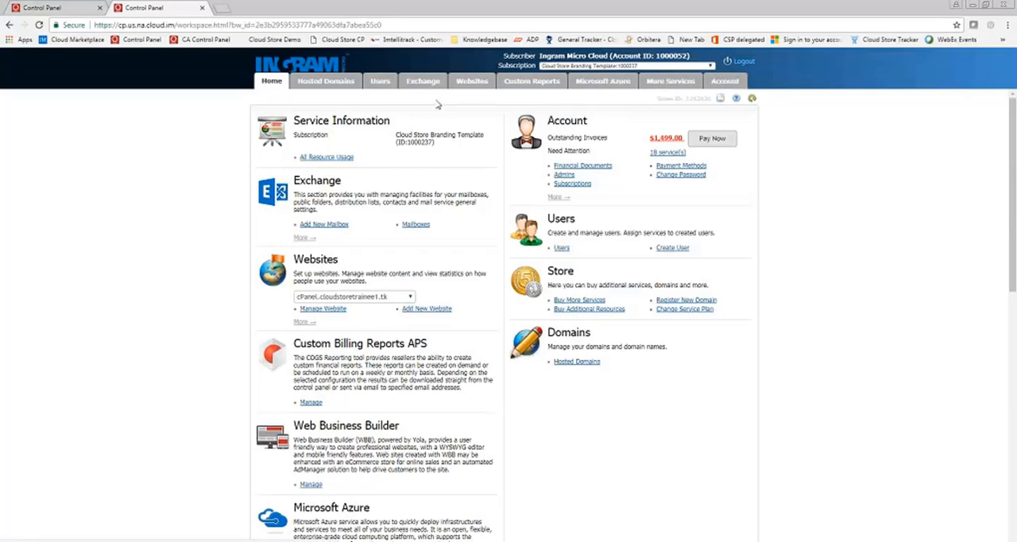
left_click(538, 83)
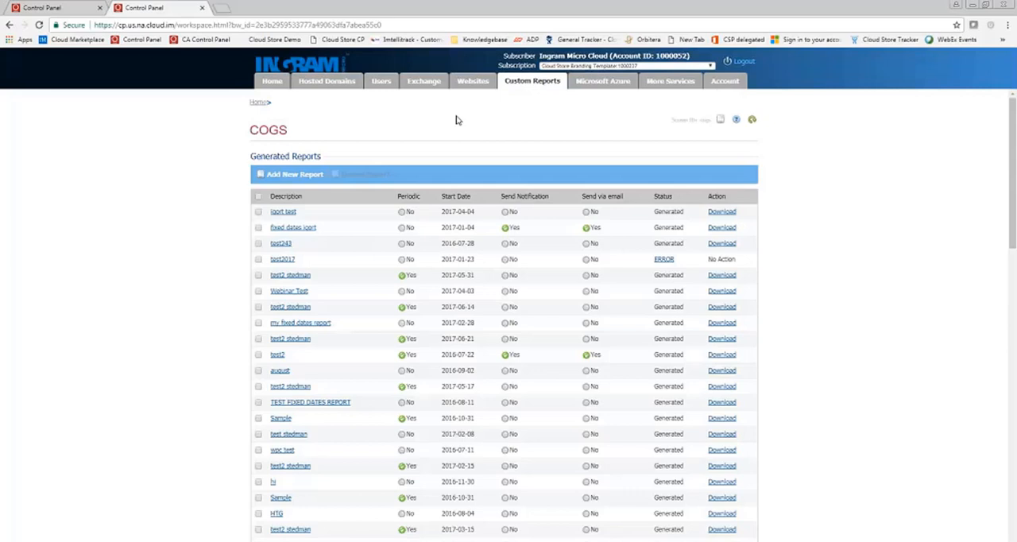
Start a new COGS Report (Fixed Dates) with the description "Custom Report Test 1"
left_click(311, 173)
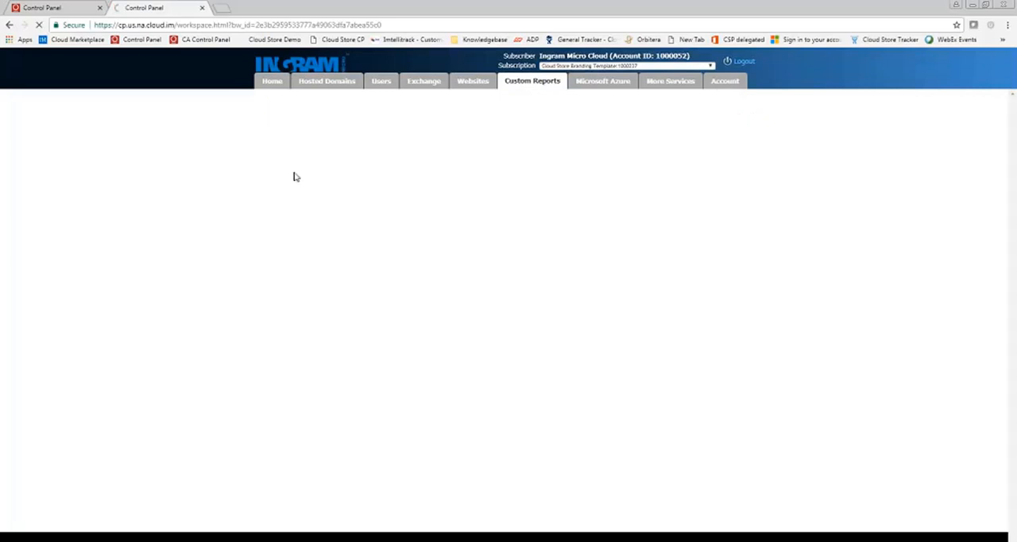
left_click(367, 161)
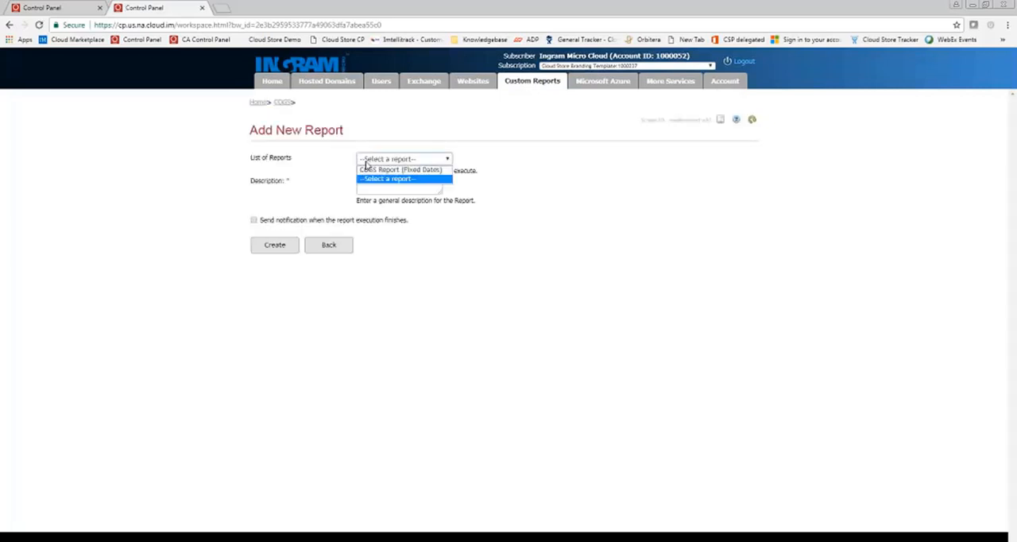
left_click(368, 174)
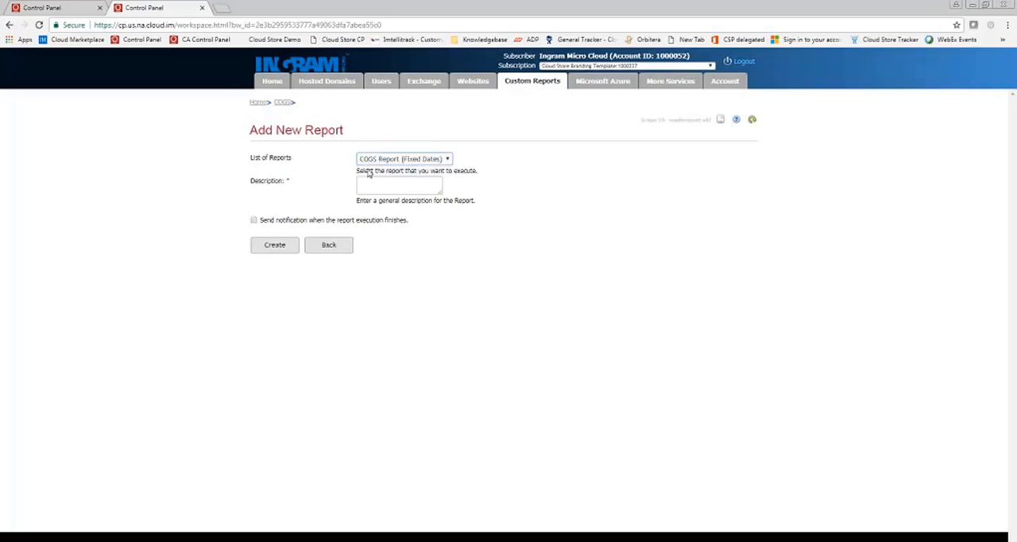
left_click(401, 185)
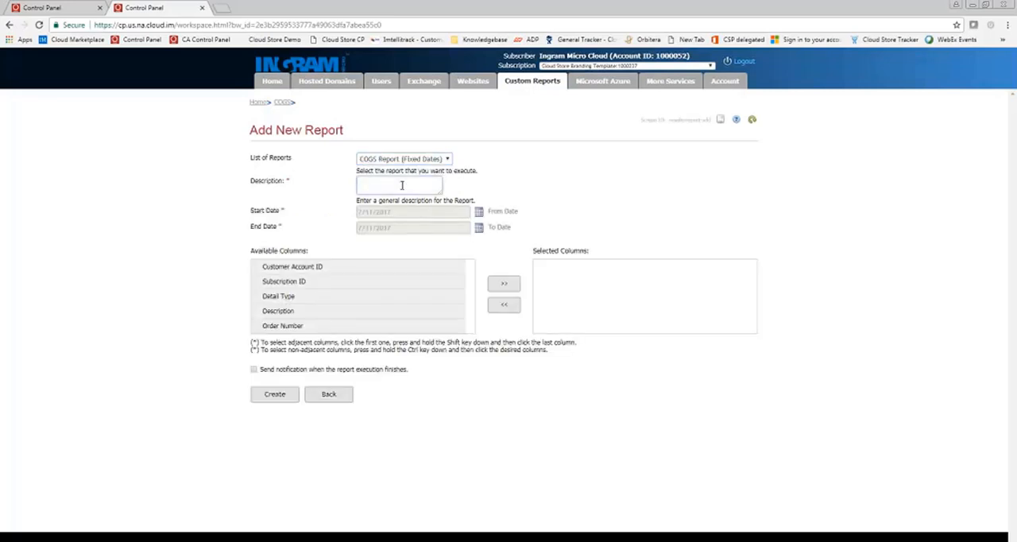
type("Custom Report Test 1")
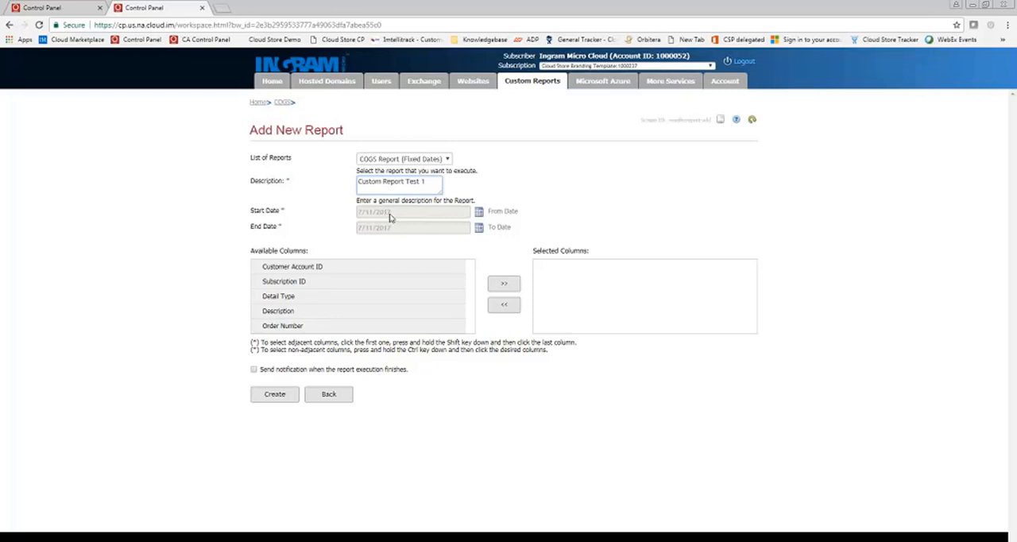
Set the report's start date to 6/11/2017 and its end date to 7/10/2017
left_click(478, 213)
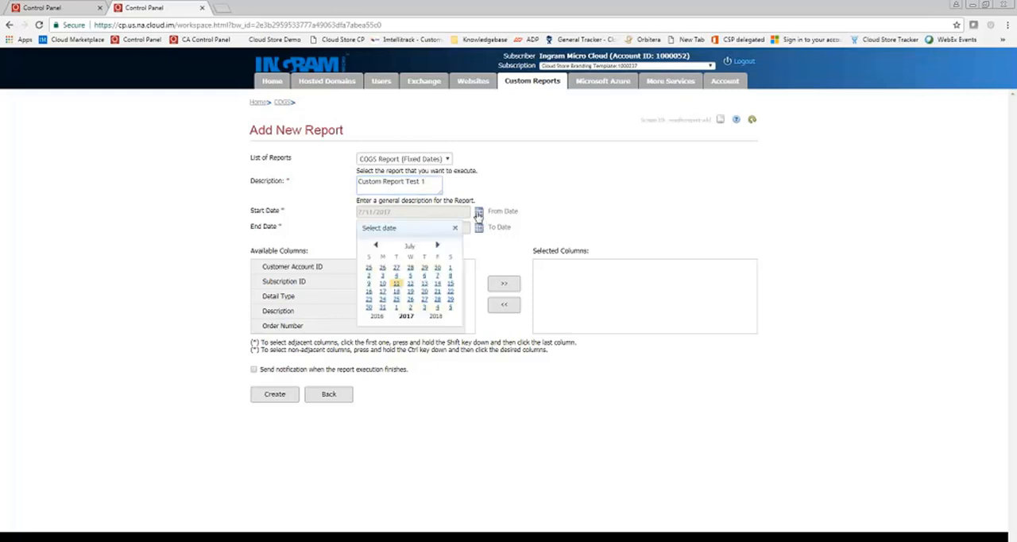
left_click(376, 246)
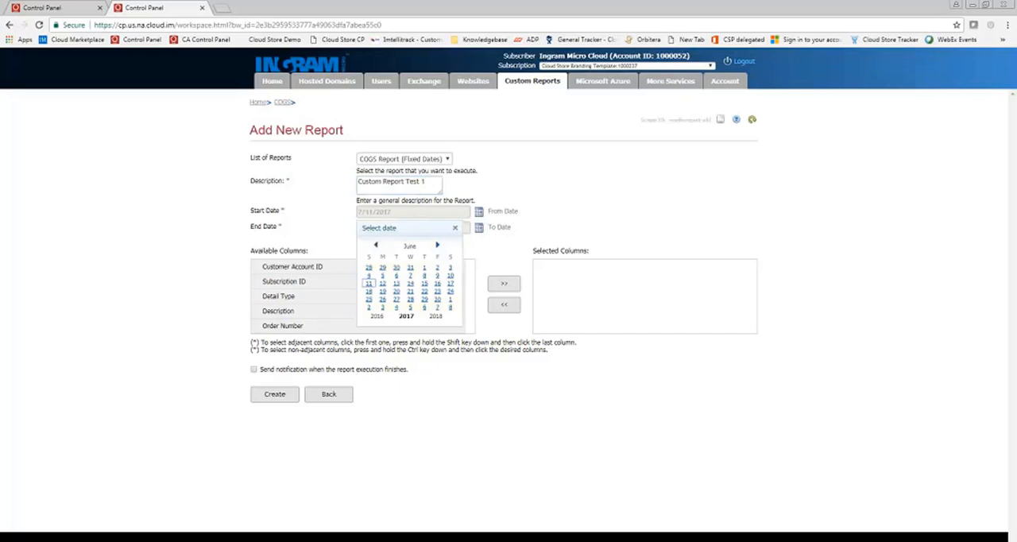
left_click(369, 284)
left_click(480, 228)
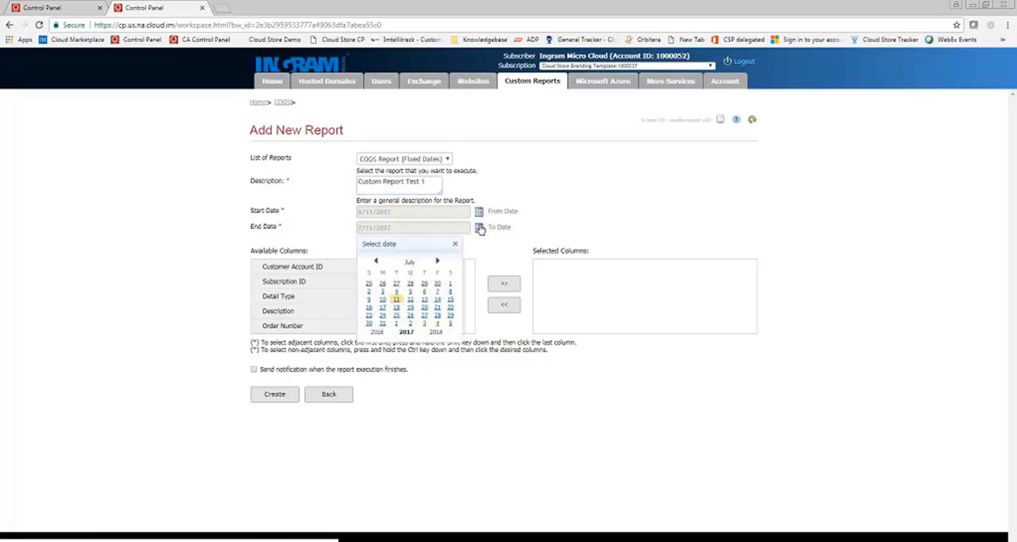
left_click(383, 301)
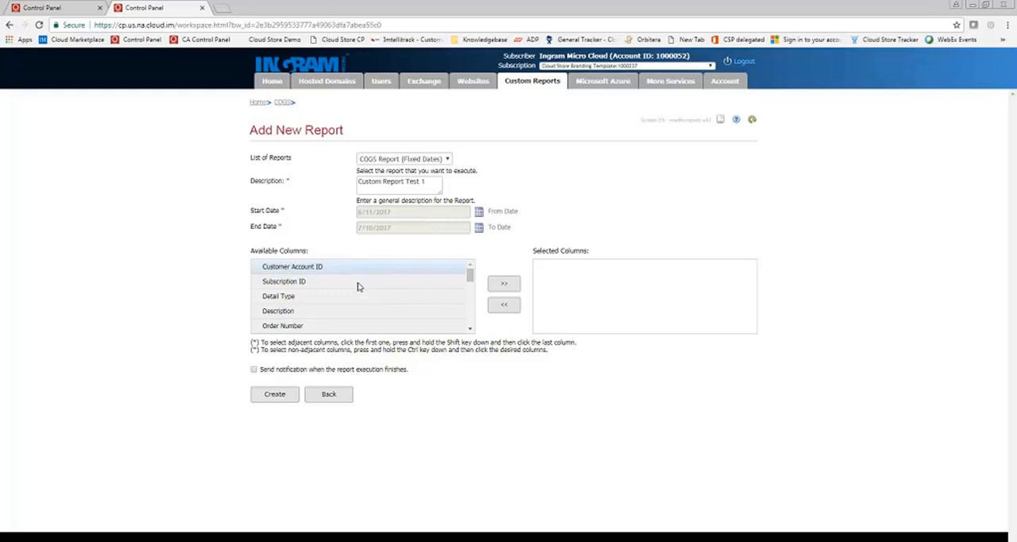
Add the first ten available columns, from Customer Account ID through Purchase Date, to the report's selected columns
left_click_drag(350, 269, 354, 329)
left_click(504, 283)
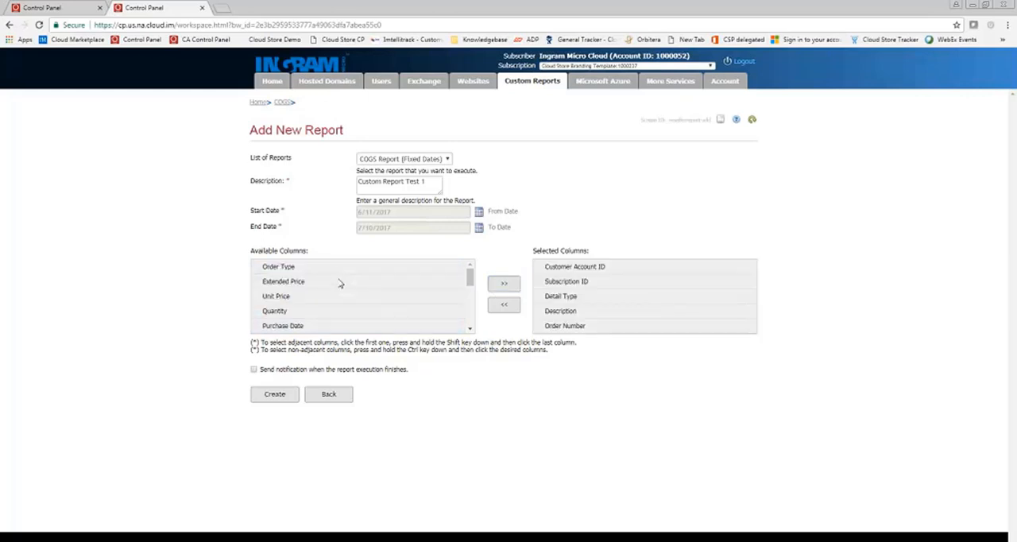
left_click_drag(337, 269, 335, 336)
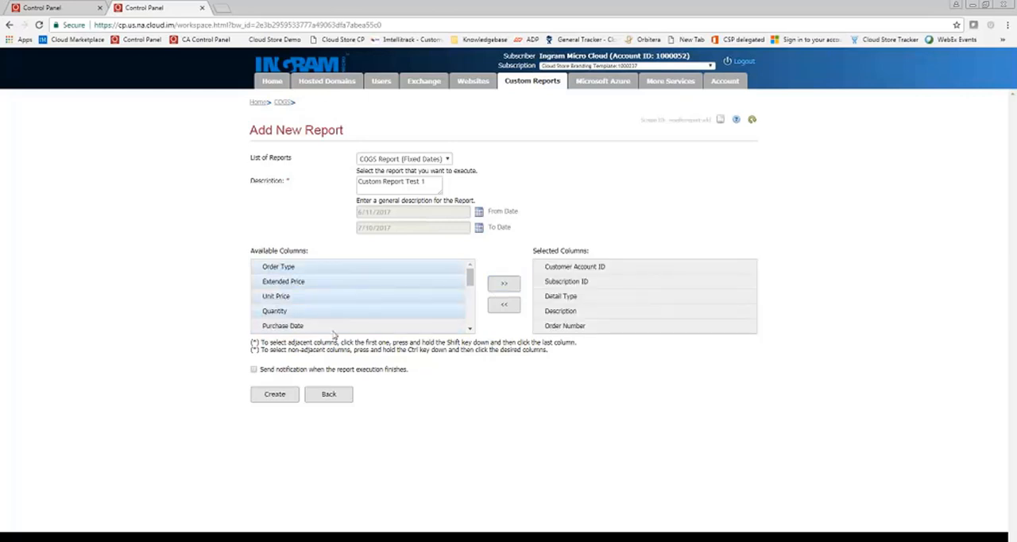
left_click(507, 287)
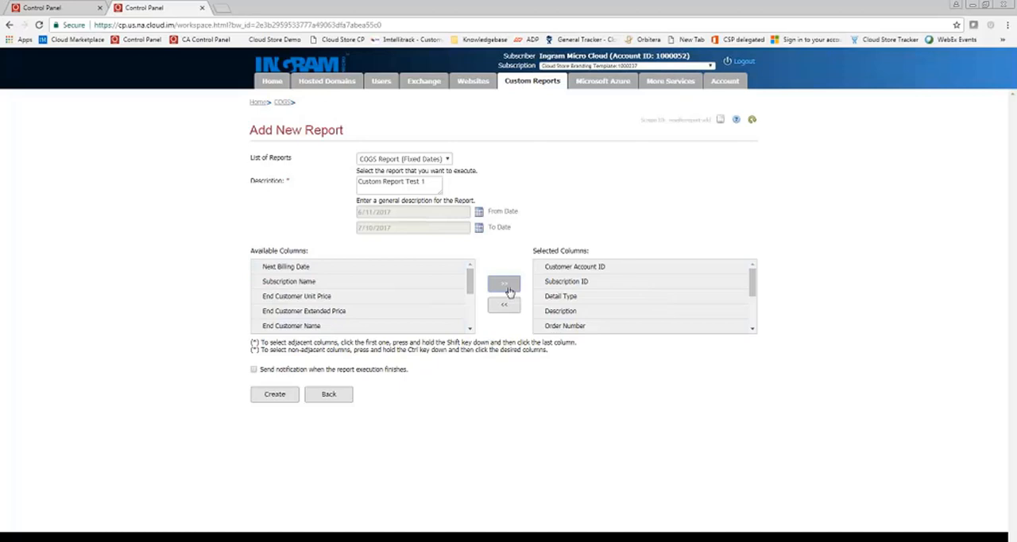
Add Next Billing Date, Subscription Name, End Customer Unit Price, End Customer Extended Price and End Customer Name to the selected columns
left_click(291, 287, "ctrl")
left_click(293, 299, "ctrl")
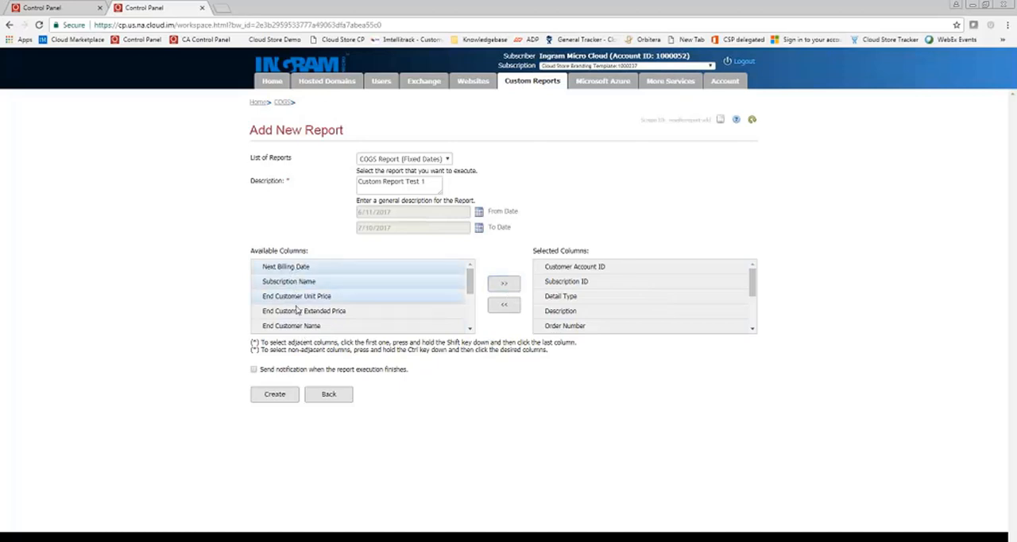
left_click(297, 311, "ctrl")
left_click(300, 326, "ctrl")
left_click(504, 283)
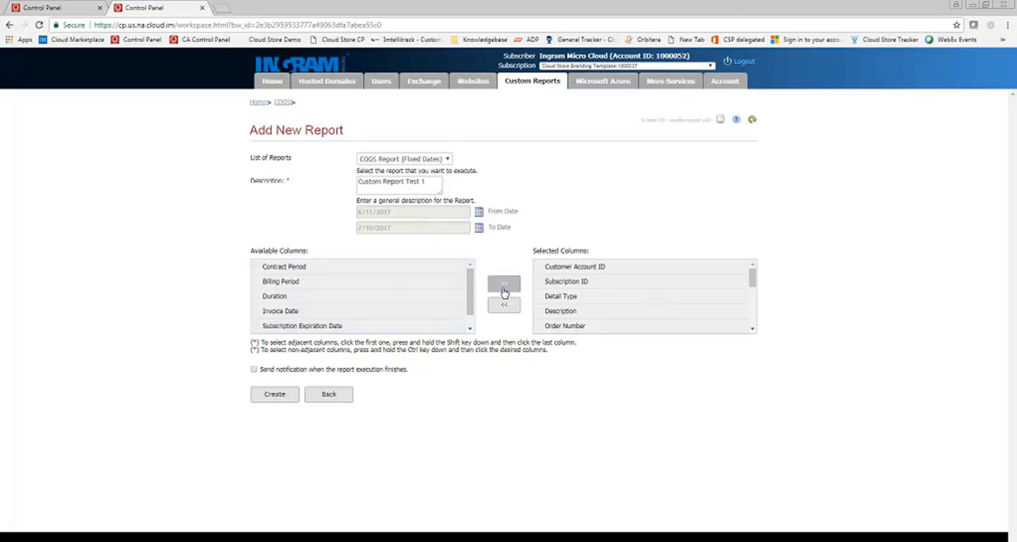
Add the remaining columns: Contract Period, Billing Period, Duration, Invoice Date, Subscription Expiration Date and Plan ID
left_click(299, 273)
left_click(295, 282, "ctrl")
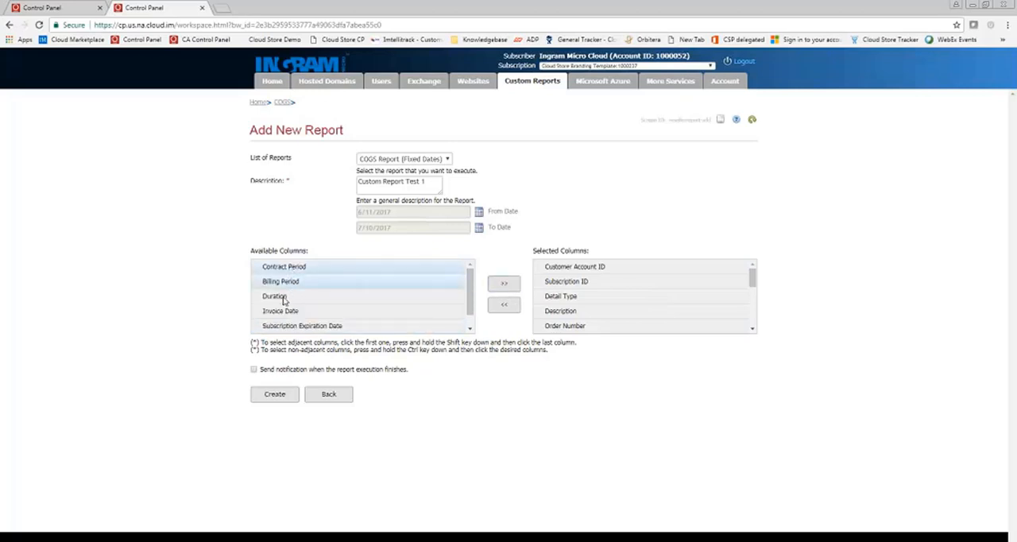
left_click(285, 300, "ctrl")
left_click(287, 315, "ctrl")
left_click(322, 330, "ctrl")
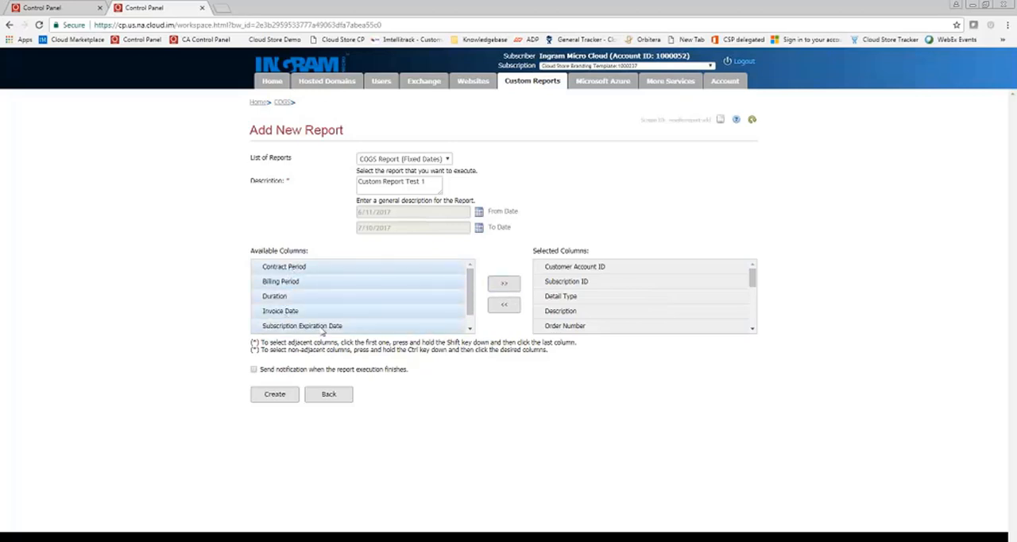
left_click(512, 288)
left_click(310, 268)
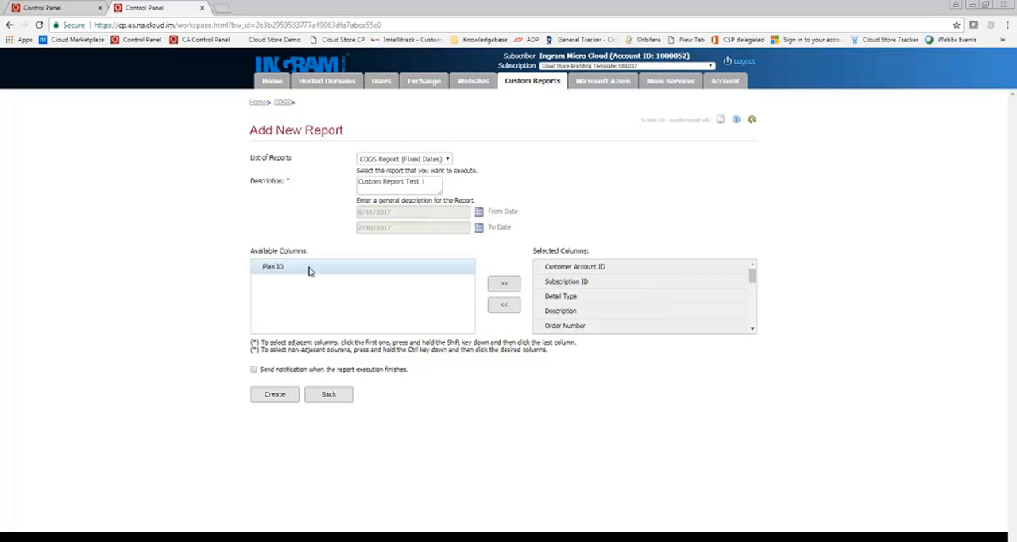
left_click(502, 286)
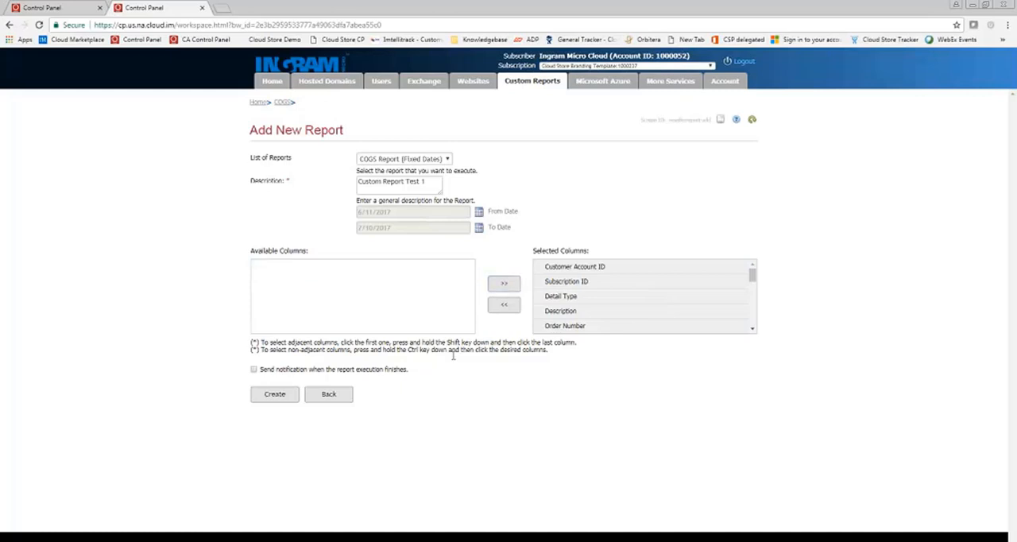
Enable the completion notification with the recipient's e-mail address and the report zip sent along, and create the report
left_click(253, 369)
left_click(282, 382)
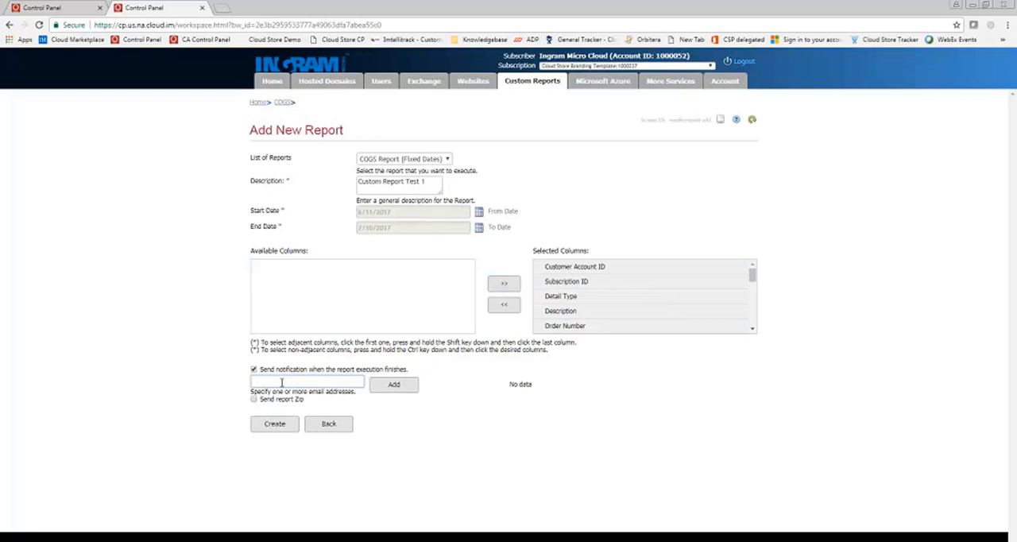
left_click(394, 385)
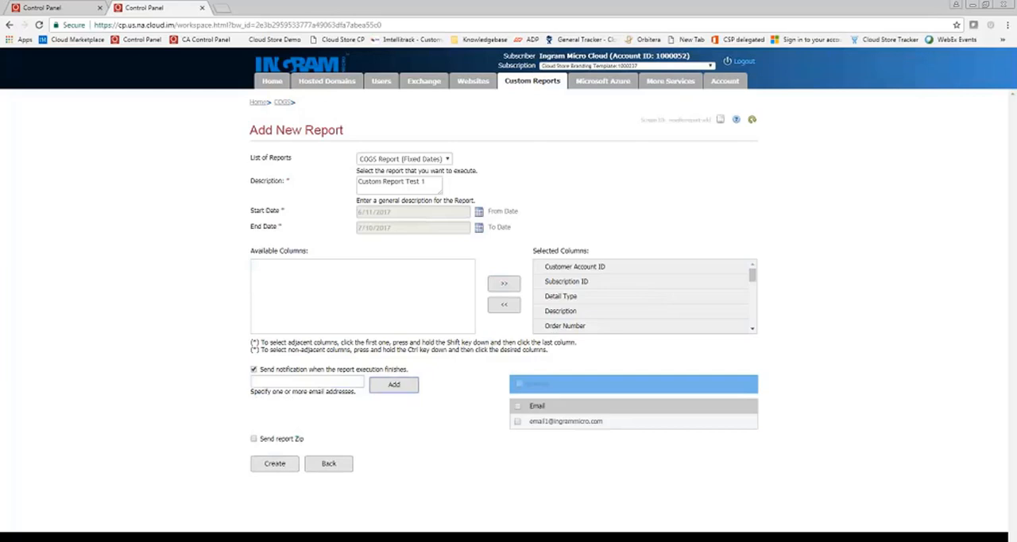
left_click(260, 443)
left_click(271, 465)
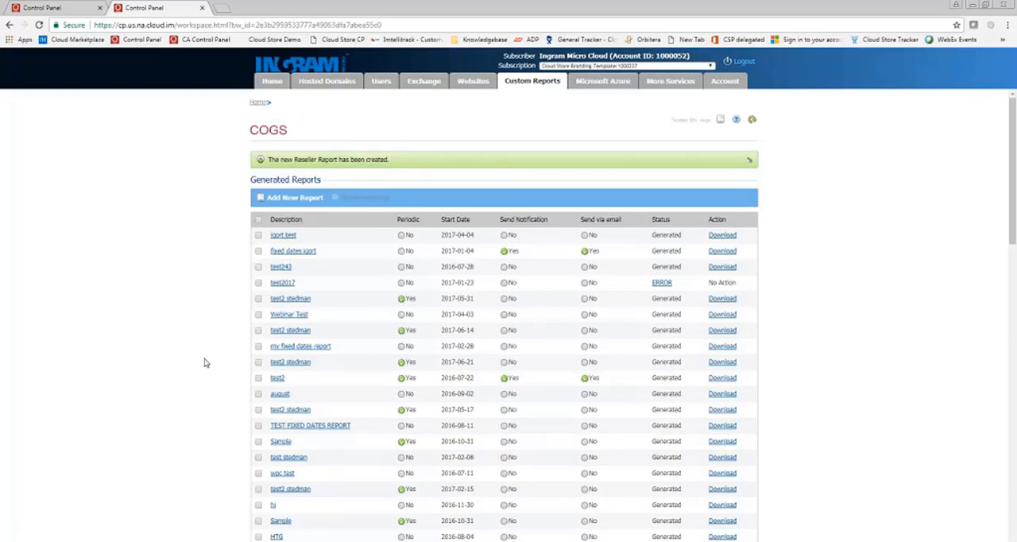
Find Custom Report Test 1 in the generated reports and check its status and available action
scroll(204, 362, "down", 1)
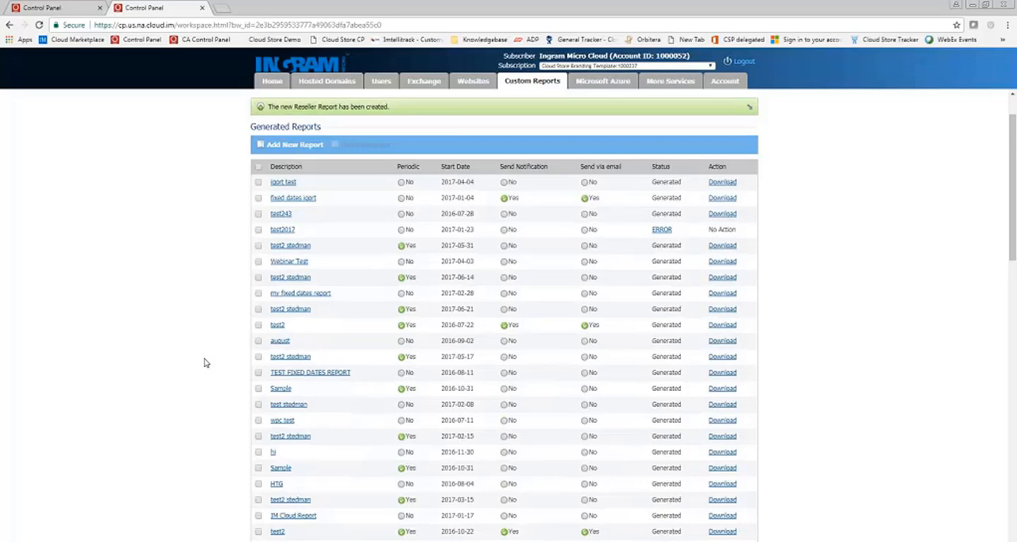
scroll(225, 390, "down", 6)
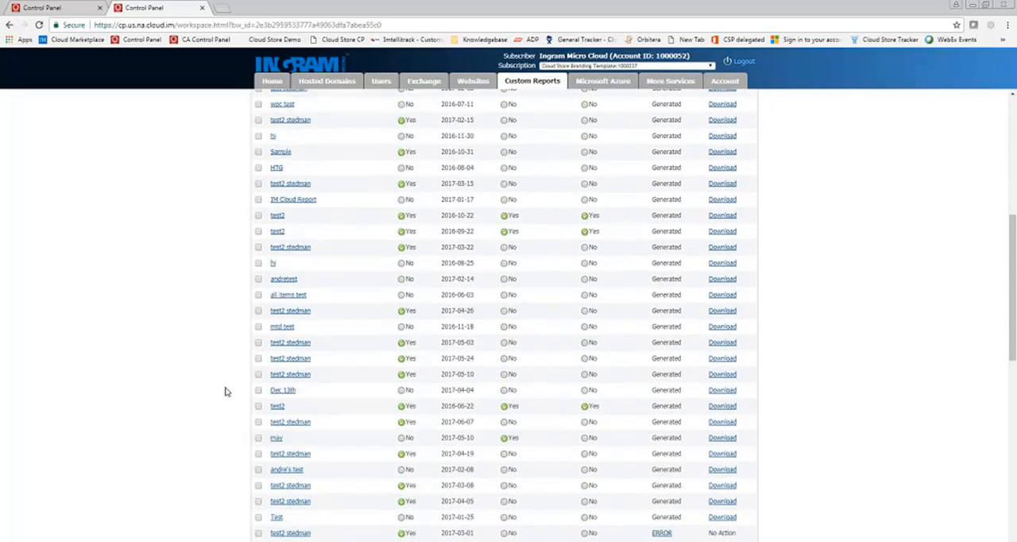
scroll(224, 391, "down", 4)
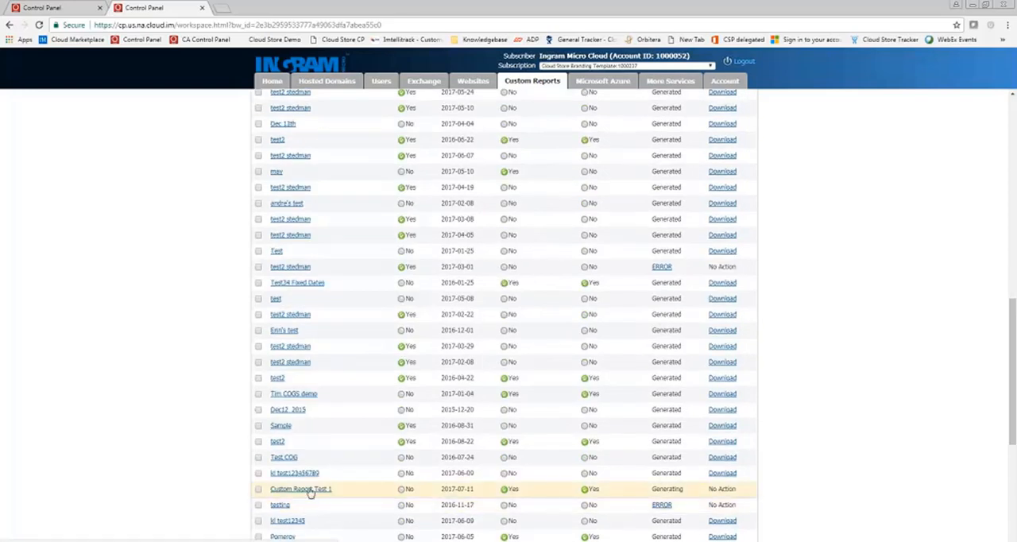
double_click(681, 488)
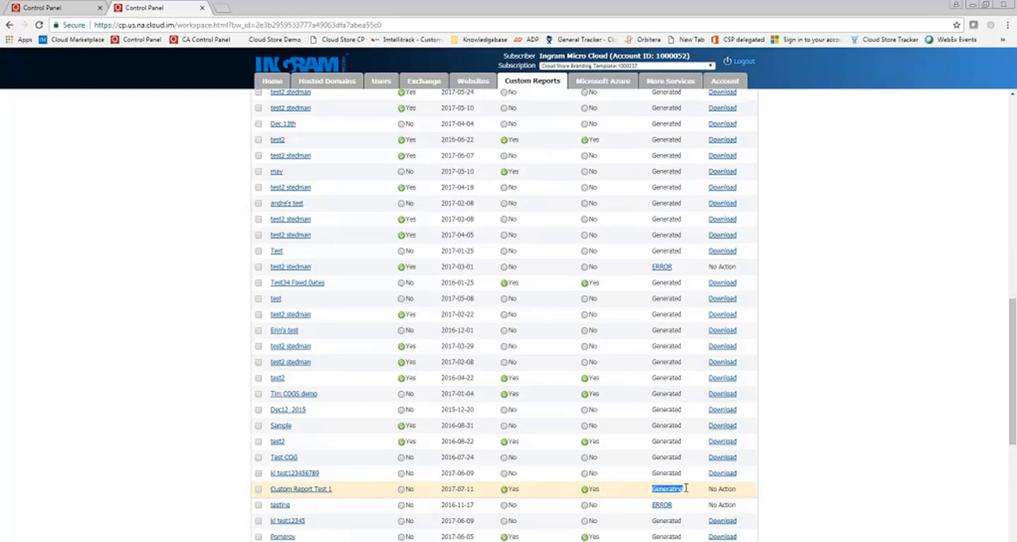
left_click(648, 491)
left_click_drag(709, 489, 737, 490)
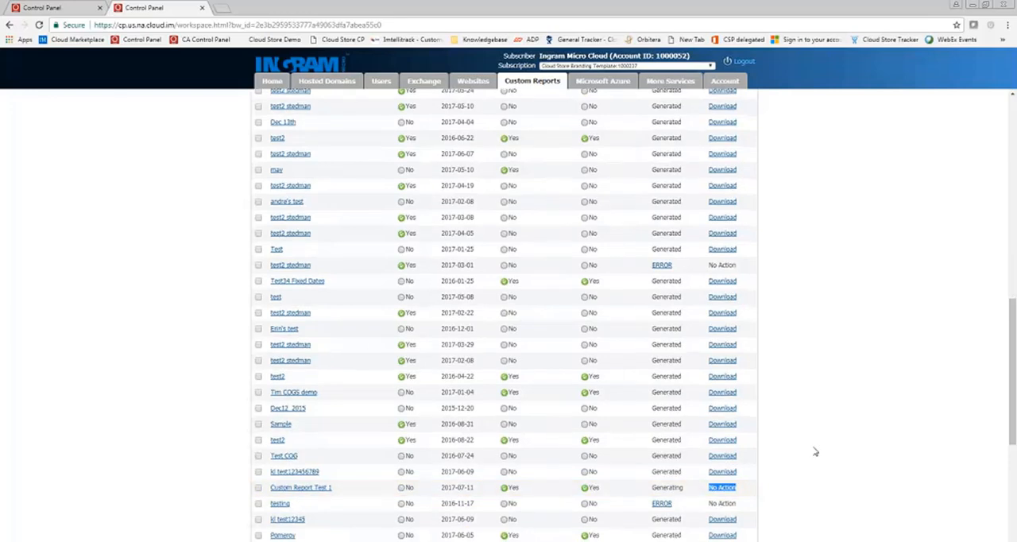
Refresh the generated reports, sort them by start date with the newest first, and download Custom Report Test 1
scroll(815, 453, "up", 5)
scroll(816, 453, "up", 4)
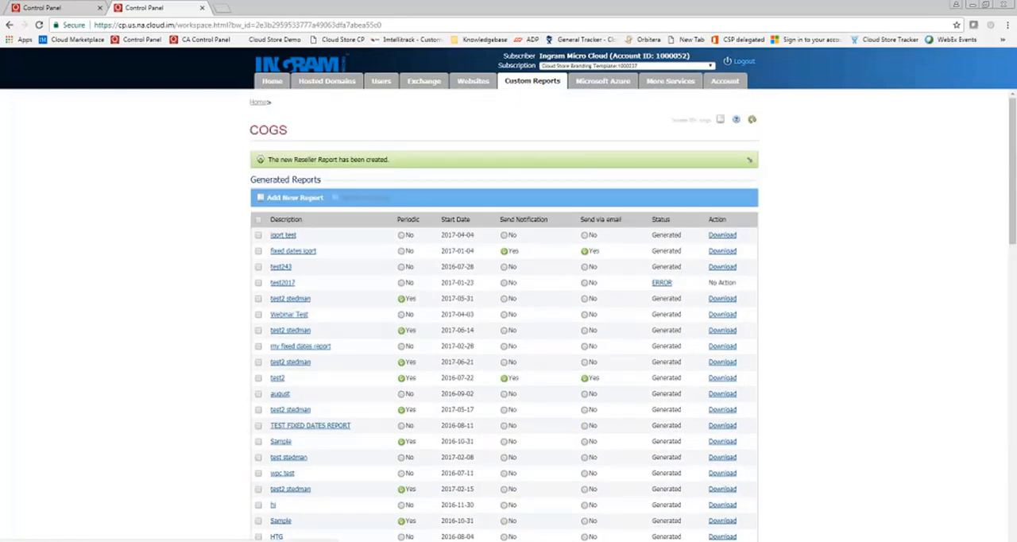
left_click(754, 121)
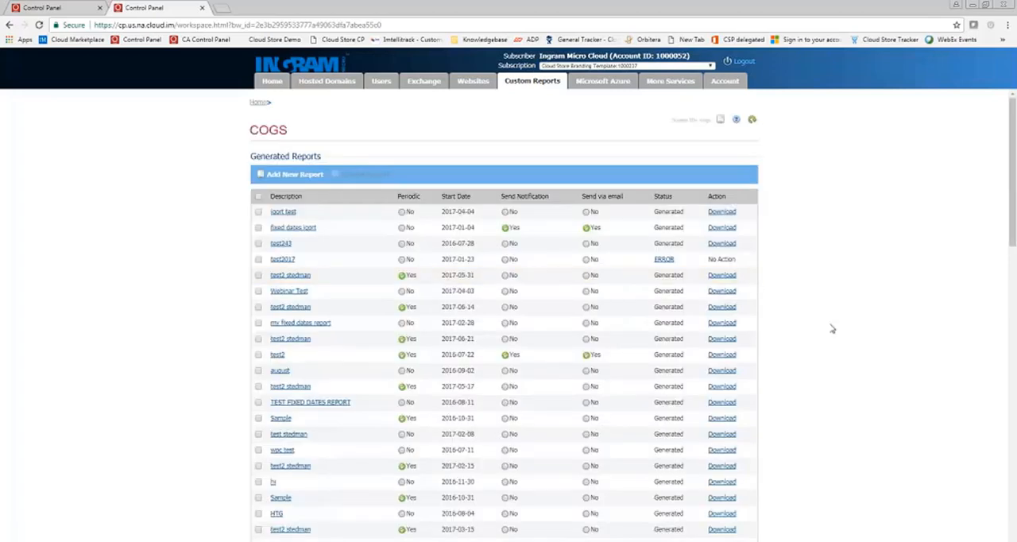
left_click(463, 202)
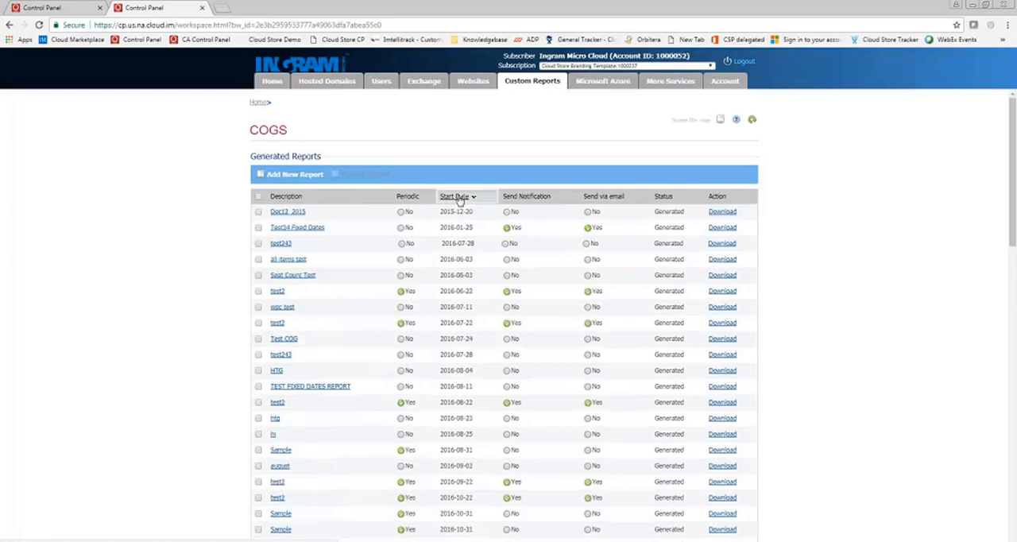
left_click(459, 200)
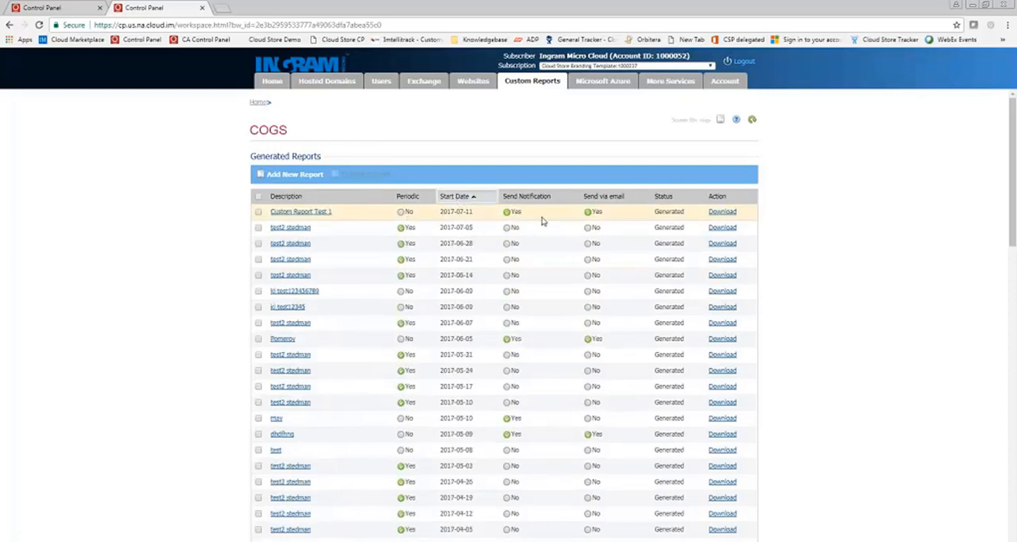
left_click(722, 213)
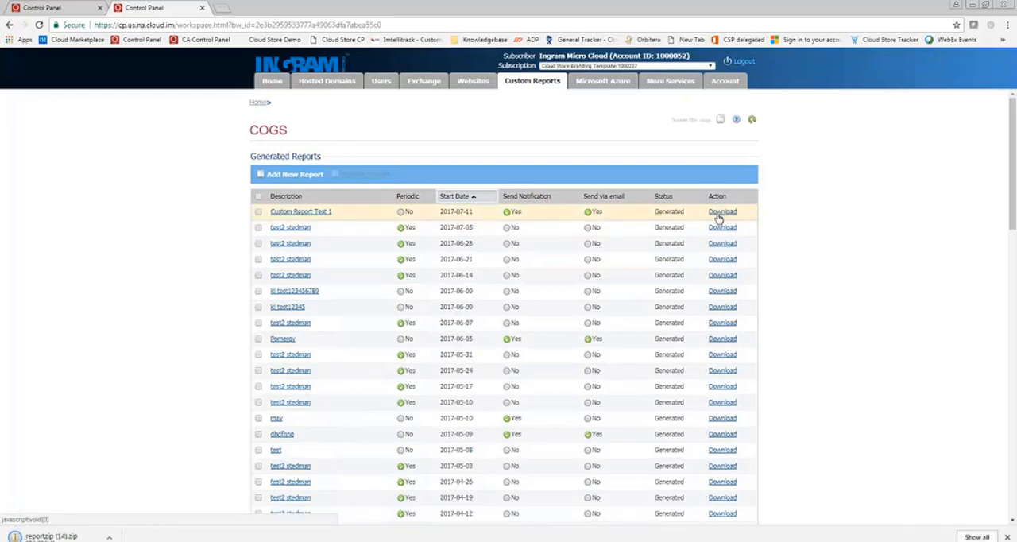